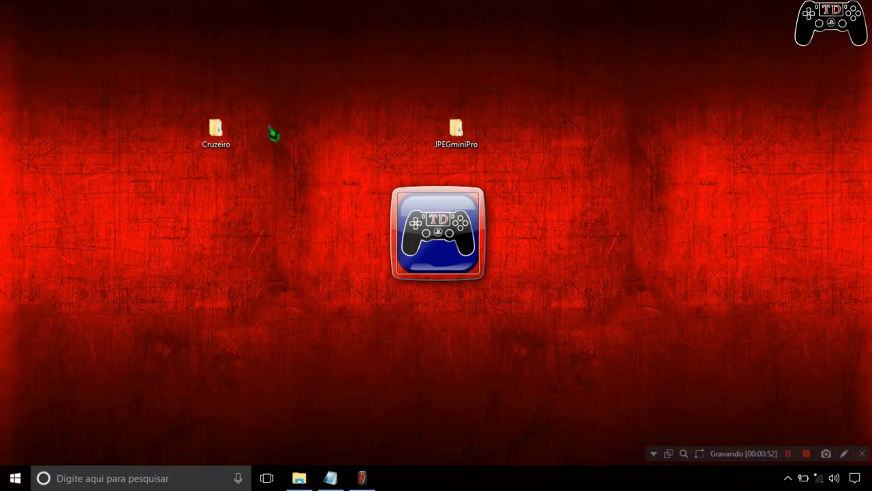
Browse the Cruzeiro folder's 15 subfolders, then place JPEGmini Pro beside the desktop Cruzeiro folder
double_click(234, 142)
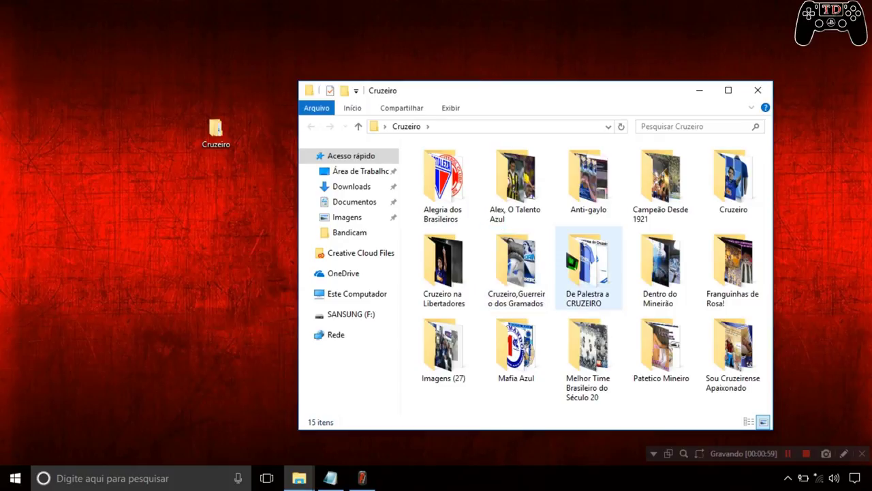
left_click(758, 90)
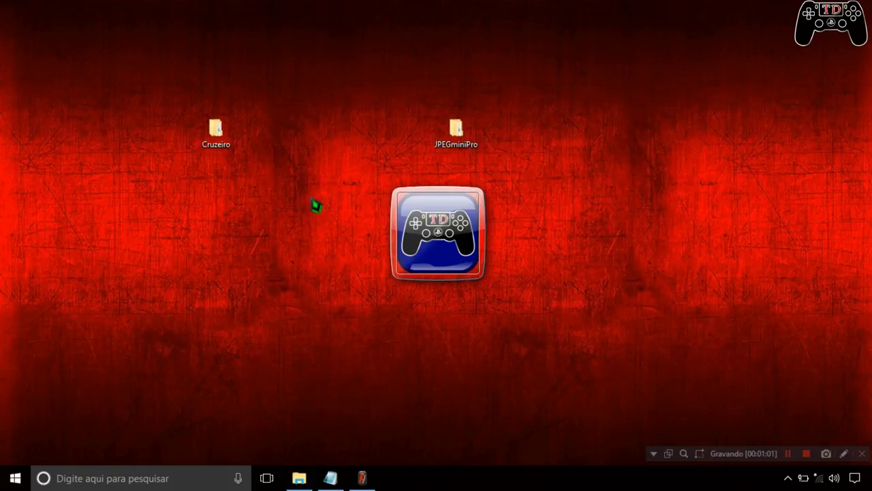
left_click(371, 476)
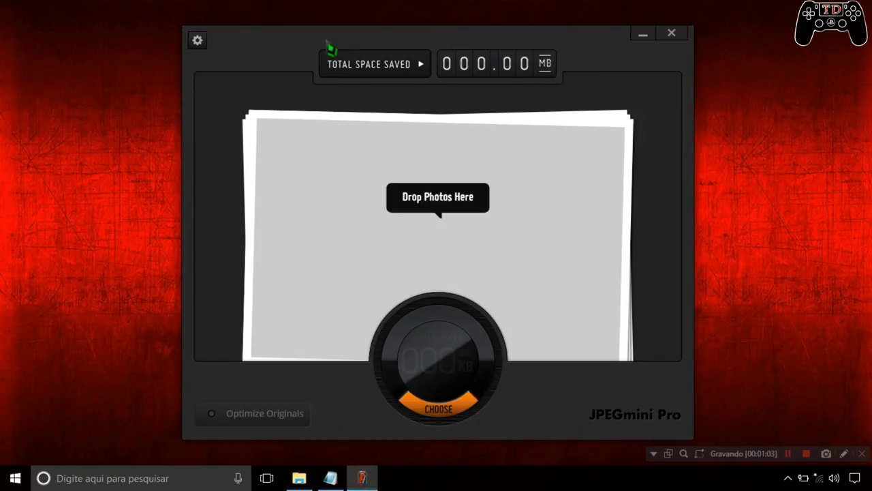
left_click_drag(317, 47, 411, 34)
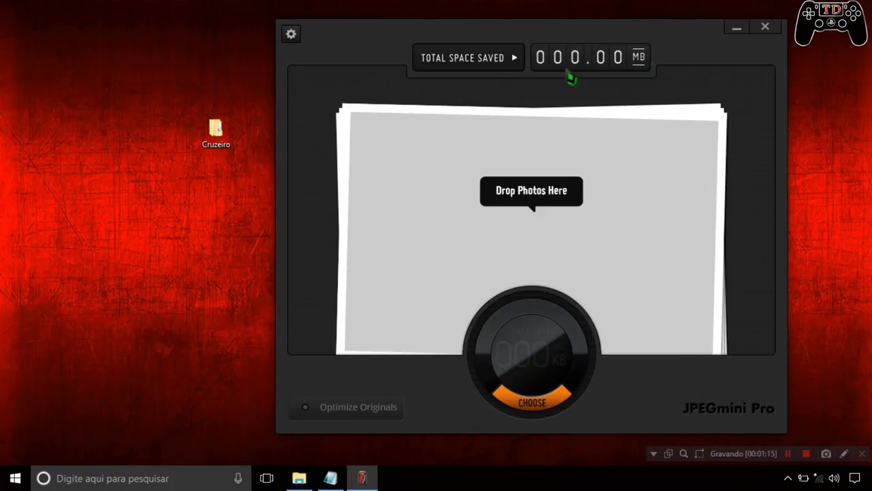
right_click(218, 131)
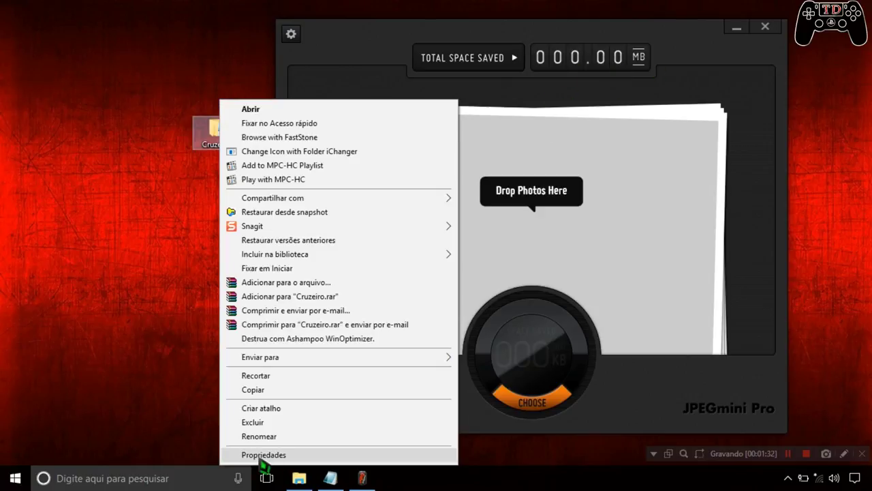
left_click(262, 455)
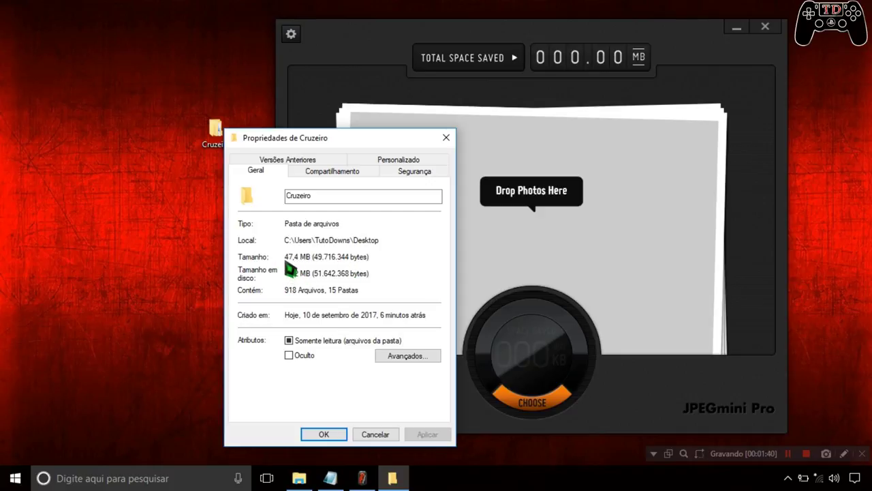
left_click(445, 138)
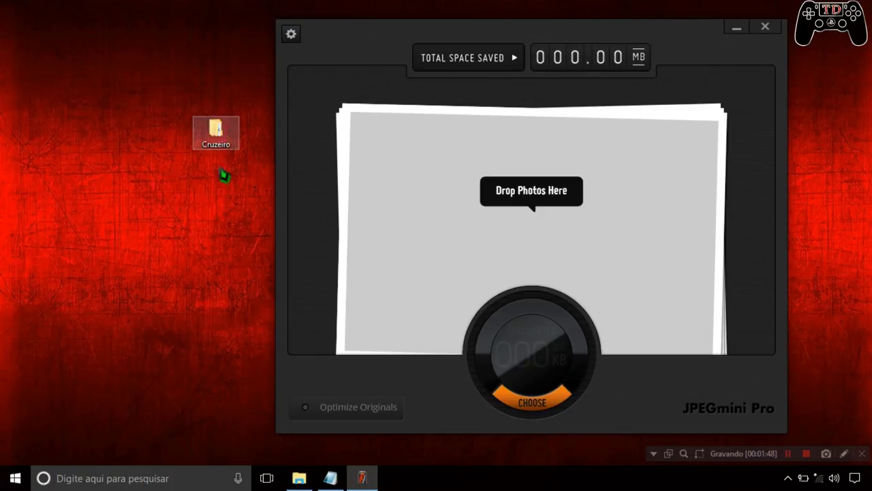
With the Cruzeiro desktop folder selected, open JPEGmini Pro's Preferences dialog
left_click(227, 145)
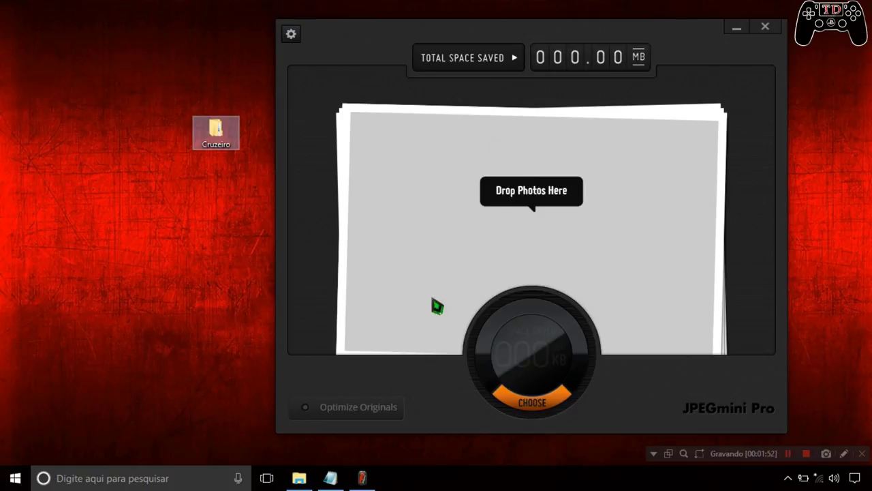
left_click(345, 417)
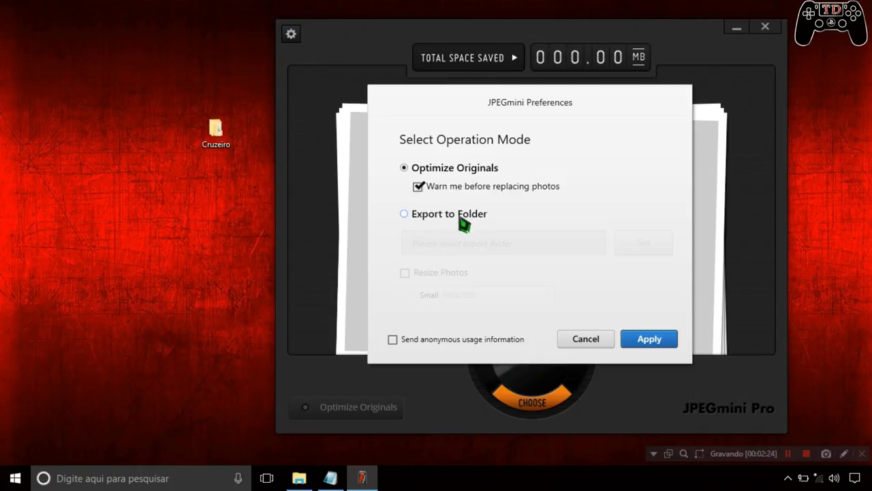
left_click(404, 215)
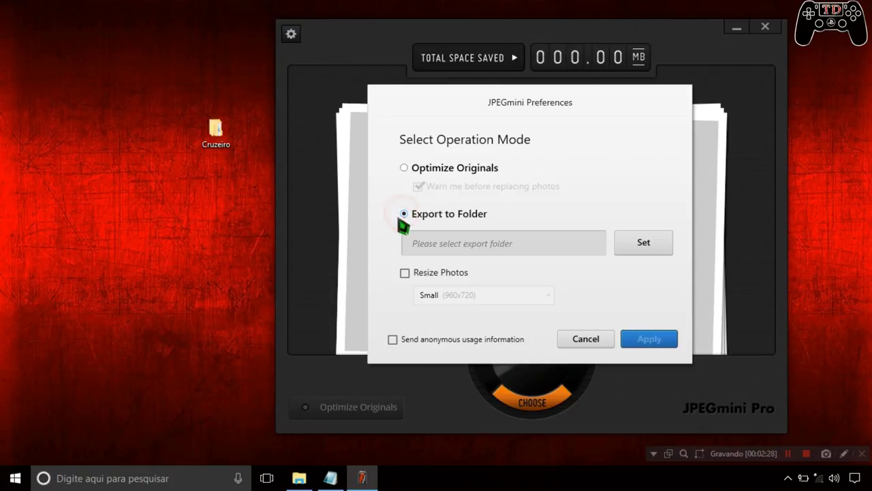
left_click(656, 242)
scroll(536, 220, "down", 1)
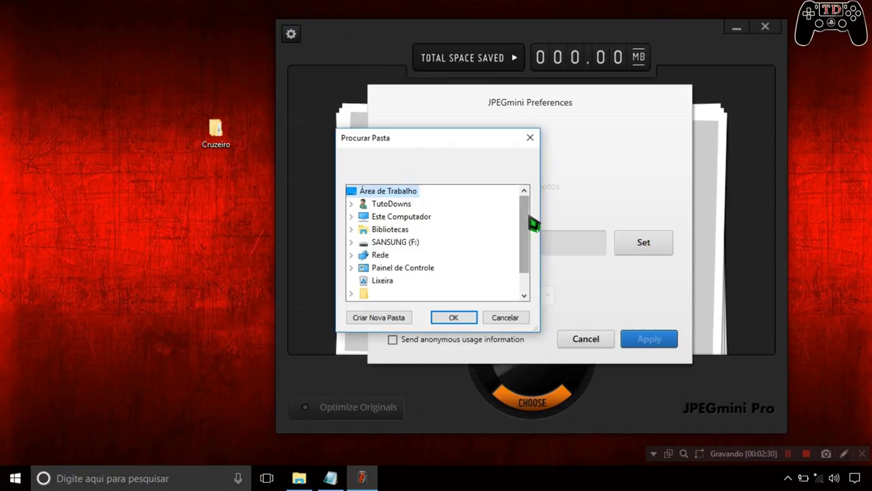
scroll(516, 214, "down", 2)
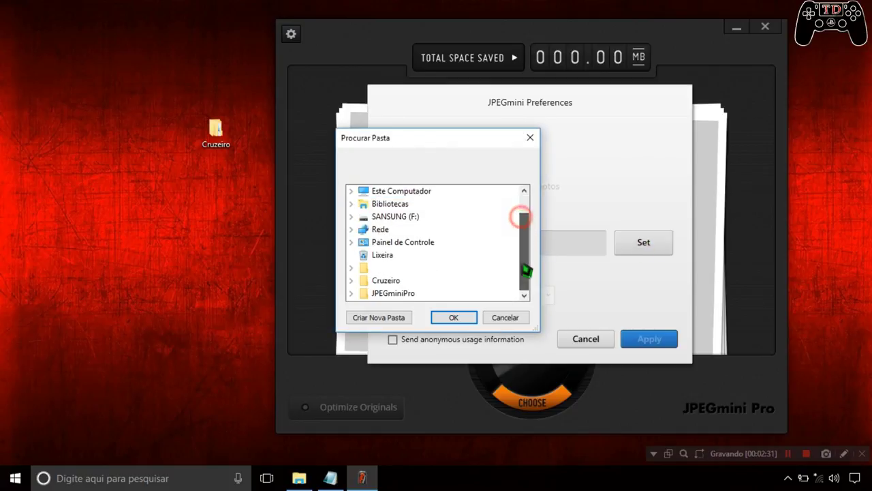
left_click(531, 137)
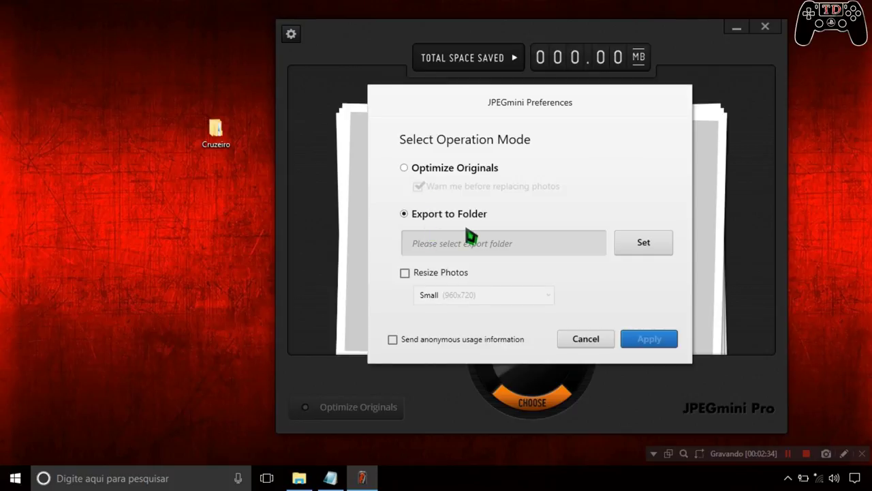
left_click(404, 167)
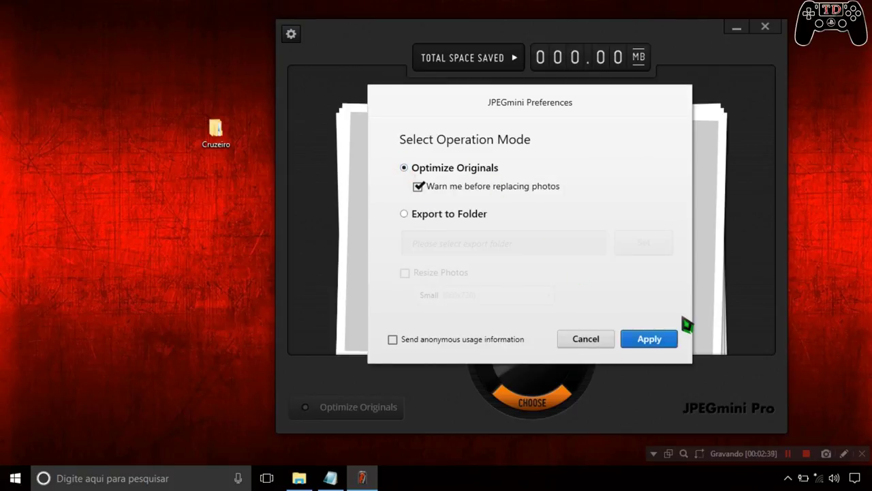
Apply preferences, drop Cruzeiro into JPEGmini, and confirm replacing originals with the warning disabled
left_click(651, 340)
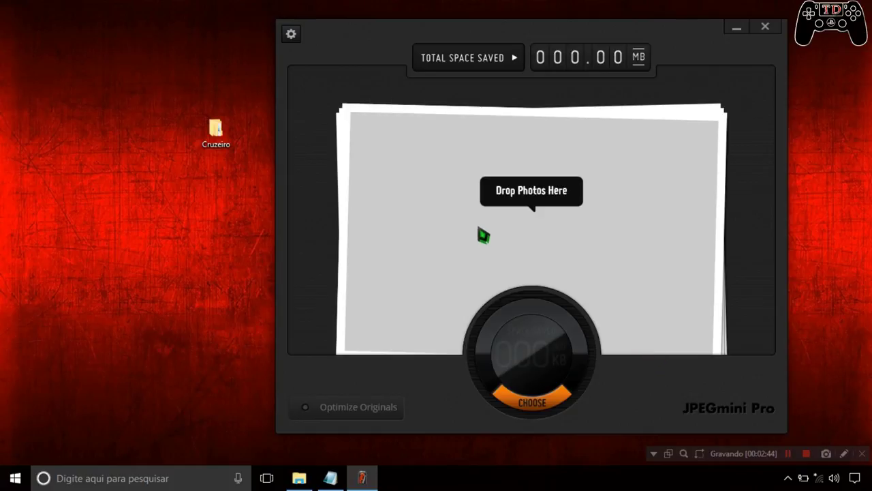
left_click_drag(234, 144, 450, 198)
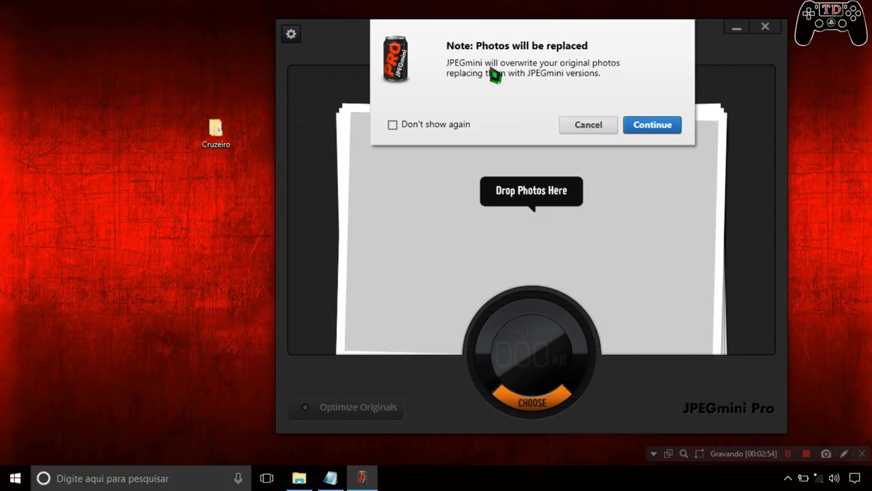
left_click(392, 125)
left_click(653, 126)
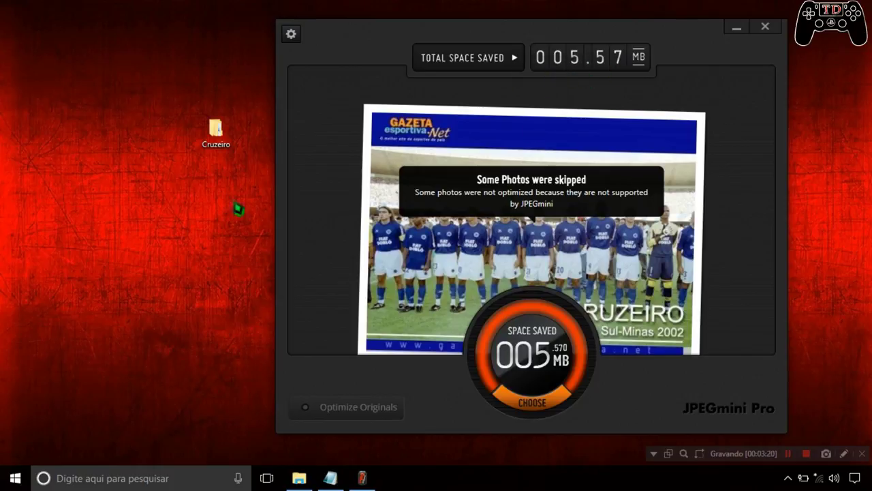
right_click(210, 136)
left_click(254, 455)
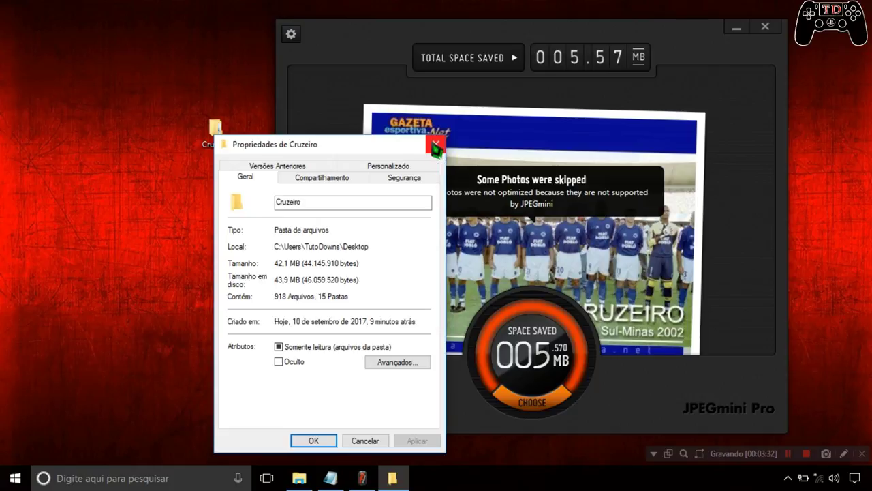
left_click(435, 145)
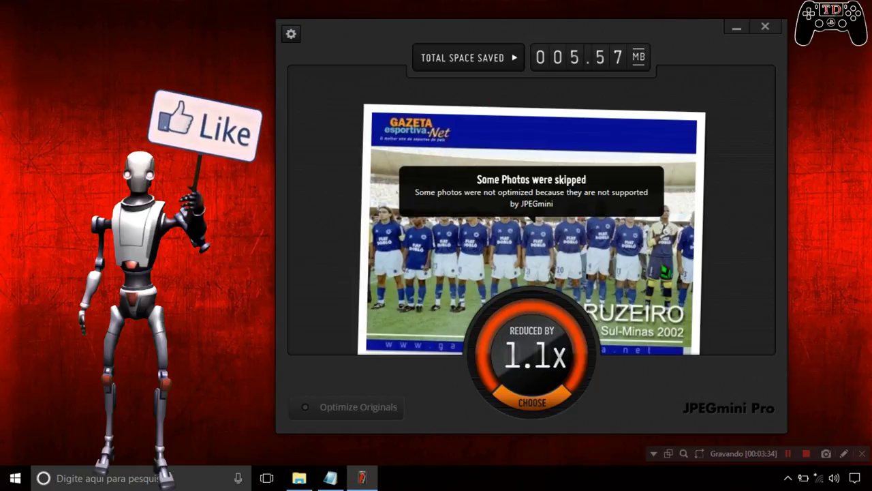